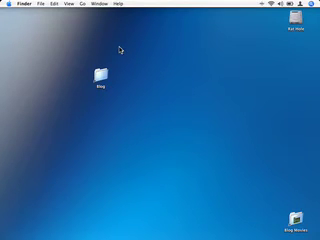
Give the Blog folder on the desktop a green color label.
click(99, 74)
right_click(99, 74)
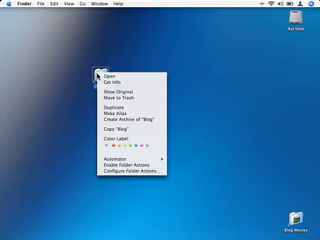
click(133, 146)
Label all four items inside the Blog folder green.
double_click(99, 74)
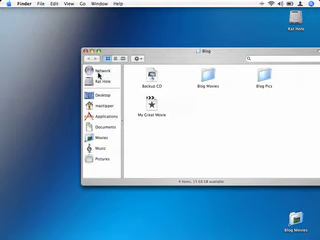
drag(226, 64, 196, 66)
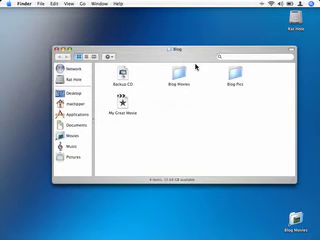
key(super+a)
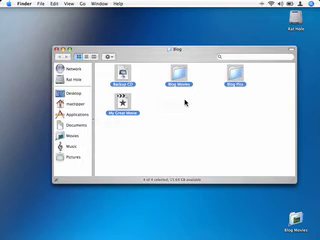
key(super+i)
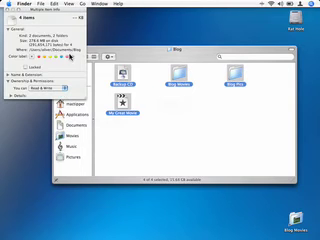
click(55, 57)
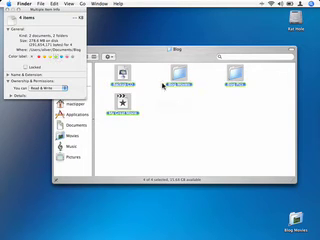
Open the Blog Pics and Blog Movies subfolders and label all 17 Blog Pics files green.
super+click(122, 74)
super+click(121, 100)
key(super+i)
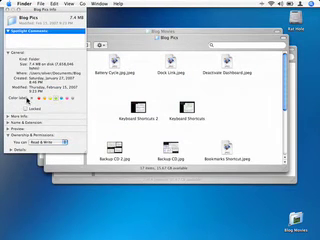
key(super+a)
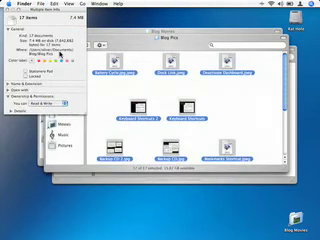
click(53, 60)
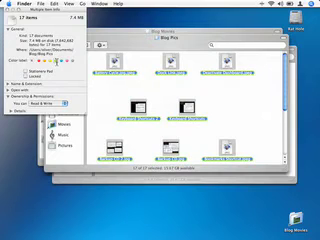
Label all nine Blog Movies files green and close the Finder windows.
click(134, 33)
key(super+a)
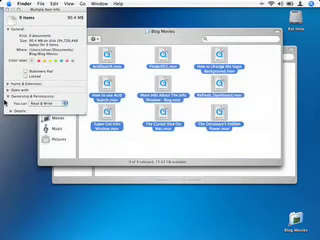
click(53, 61)
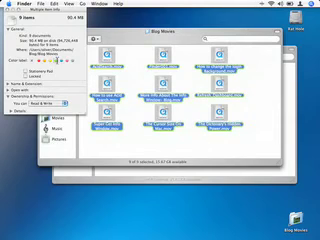
key(super+w)
key(super+w)
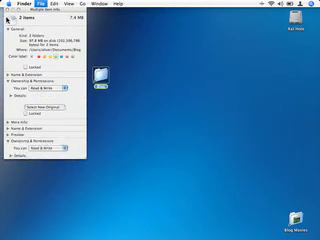
key(super+w)
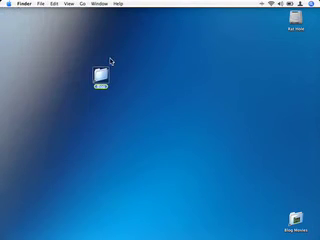
click(110, 61)
key(super+comma)
Rename the Green label to 'Blog Project' in Finder's label preferences.
click(23, 4)
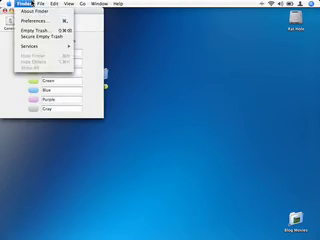
click(50, 21)
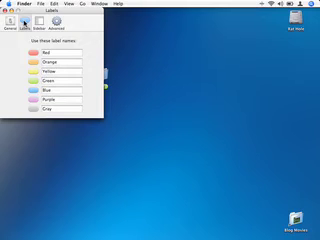
double_click(64, 82)
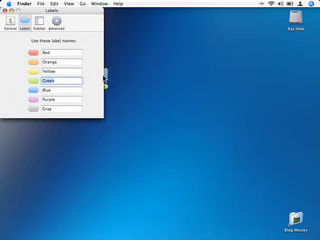
text(Blog Project)
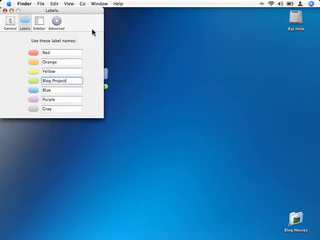
key(super+w)
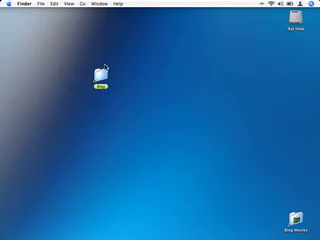
Search the whole computer for items with the green Color Label.
key(super+i)
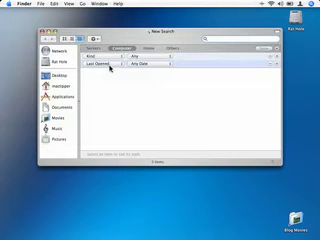
click(110, 67)
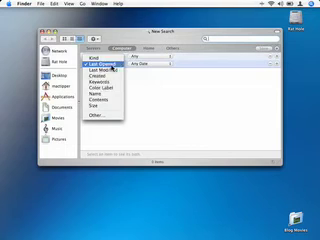
click(116, 88)
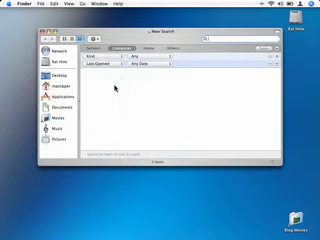
click(153, 65)
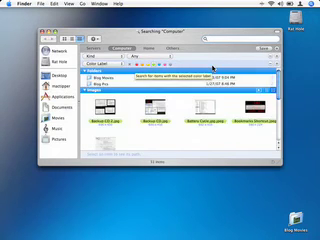
Save the green-label search as smart folder 'Blog Project' with Add To Sidebar on.
click(262, 48)
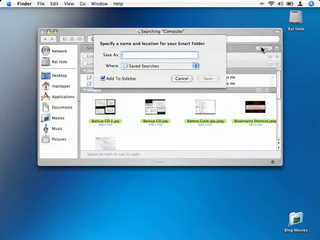
text(Blog)
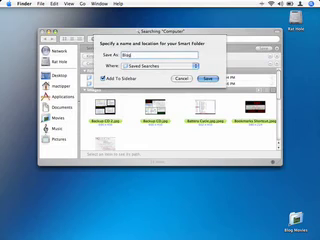
text( Post)
key(BackSpace)
key(BackSpace)
key(BackSpace)
text(ject)
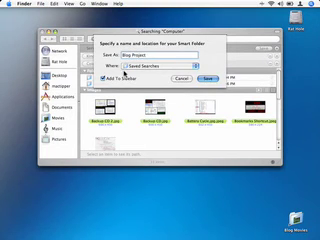
key(Return)
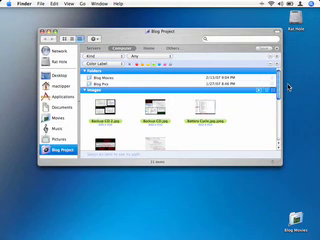
mouse_move(279, 87)
mouse_down()
mouse_move(279, 92)
mouse_move(279, 86)
mouse_up()
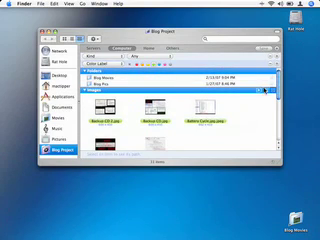